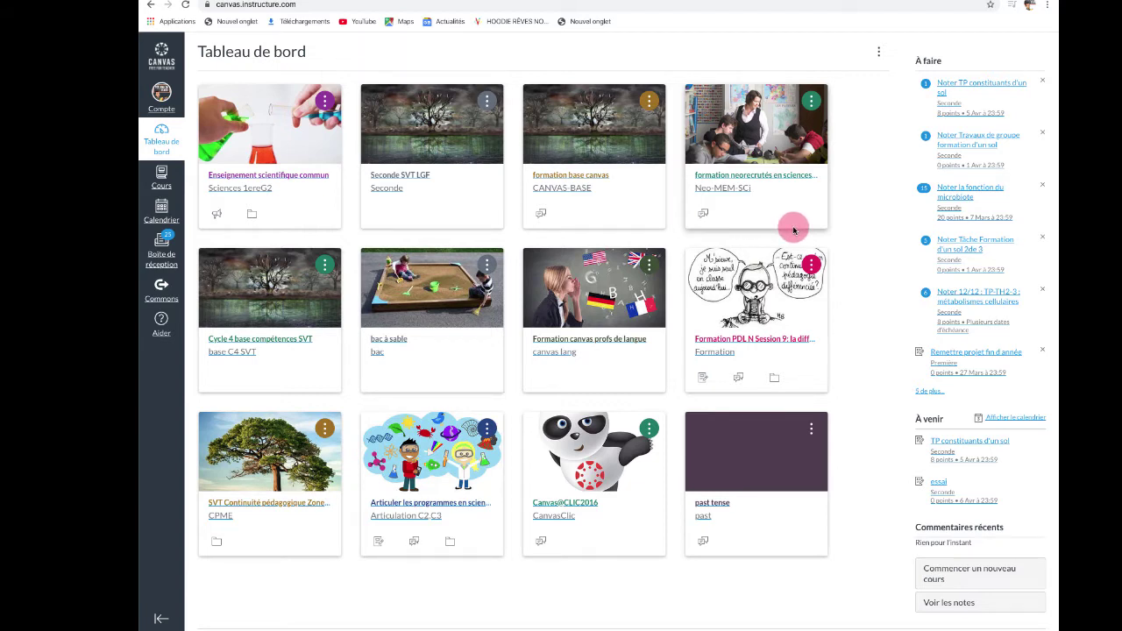
Open the Seconde SVT LGF course and display its list of people
left_click(398, 178)
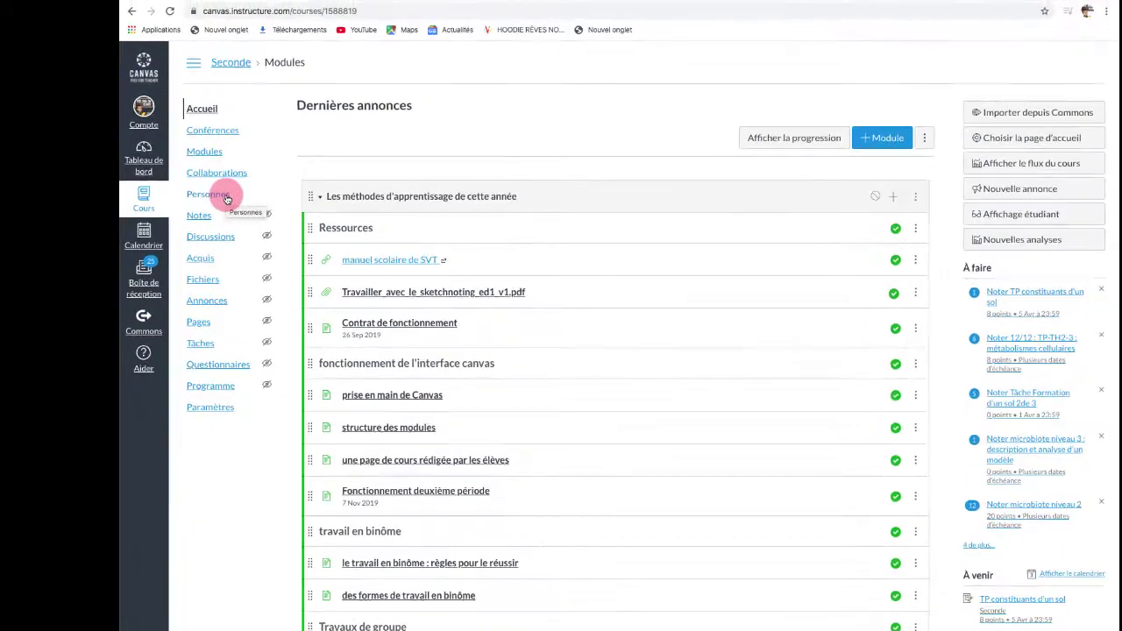
left_click(237, 175)
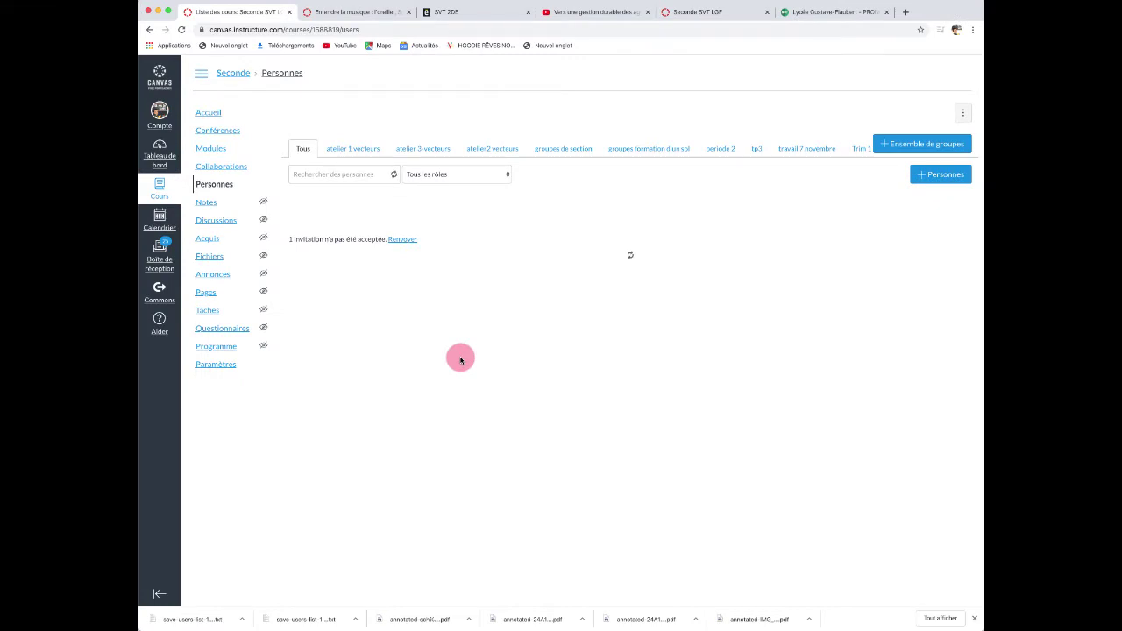
Examine the last activity dates and total activity times of the students in the course's people list
scroll(635, 410, "down", 2)
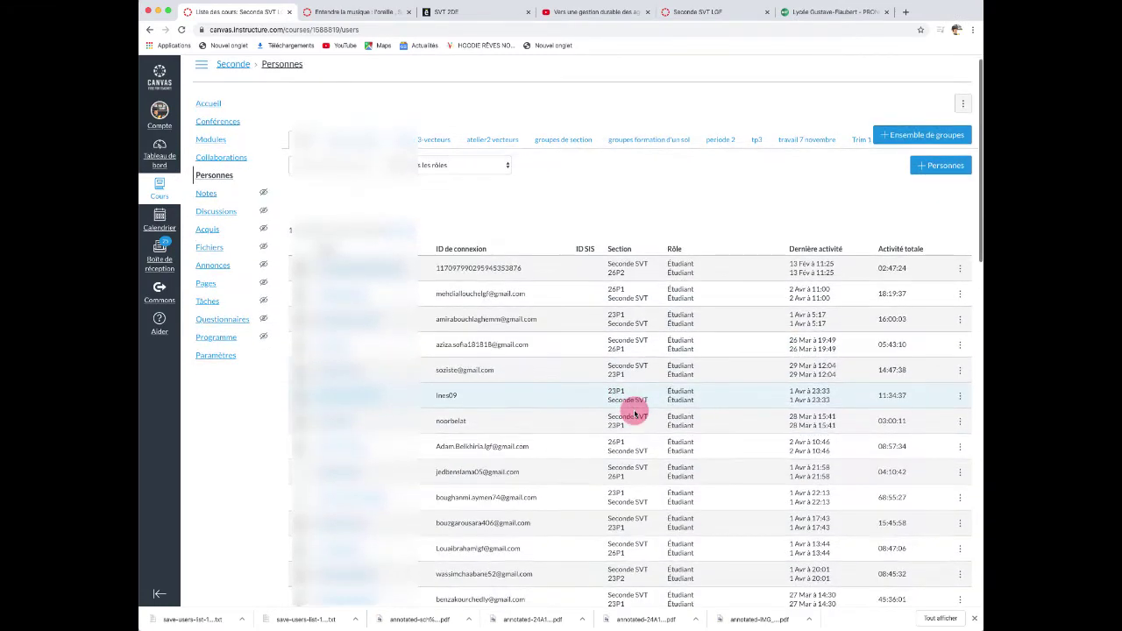
scroll(634, 410, "down", 3)
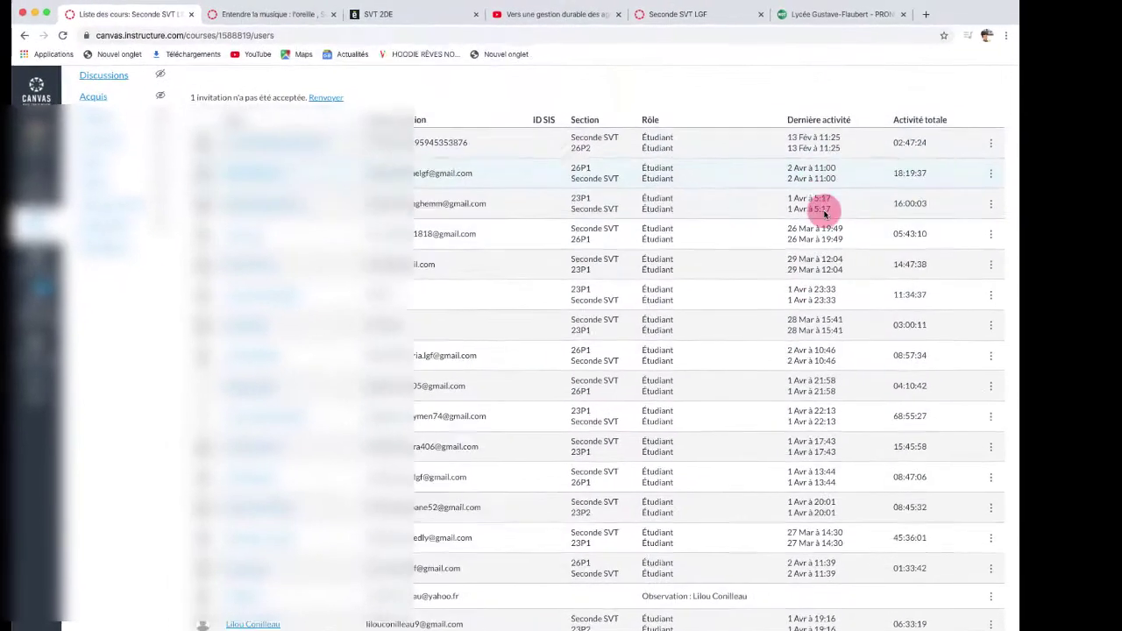
scroll(938, 315, "up", 5)
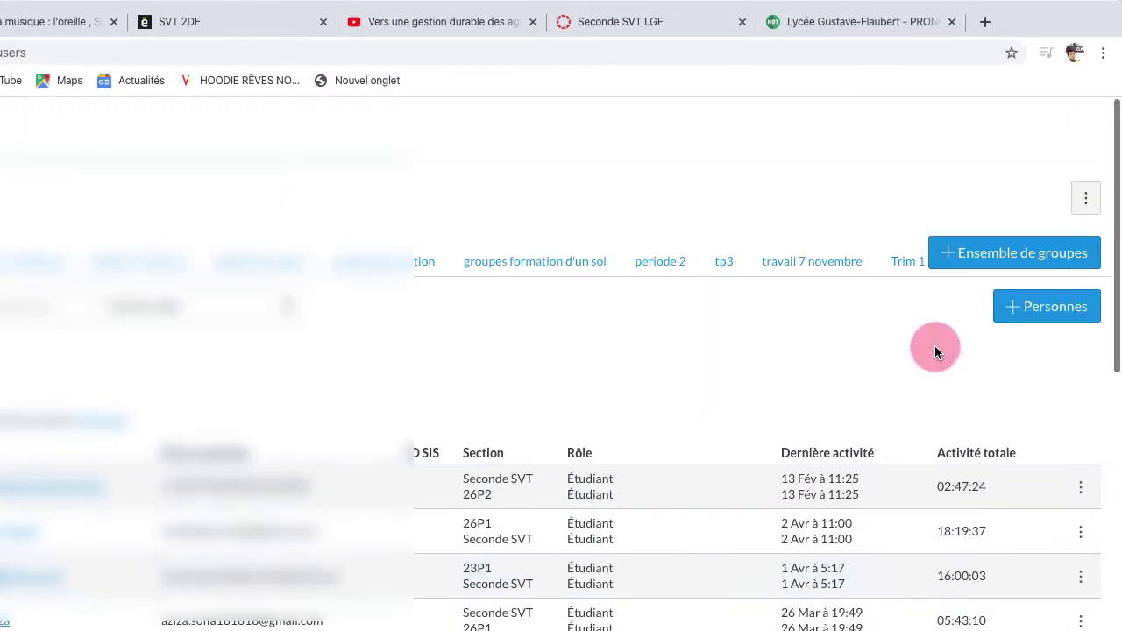
scroll(935, 350, "down", 15)
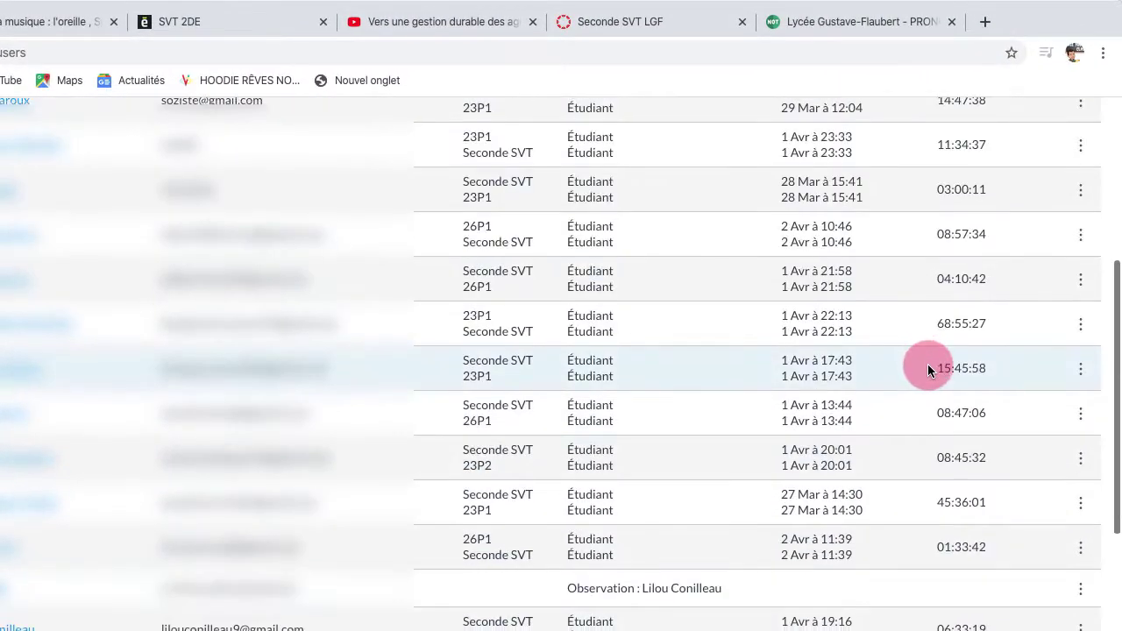
scroll(923, 371, "down", 10)
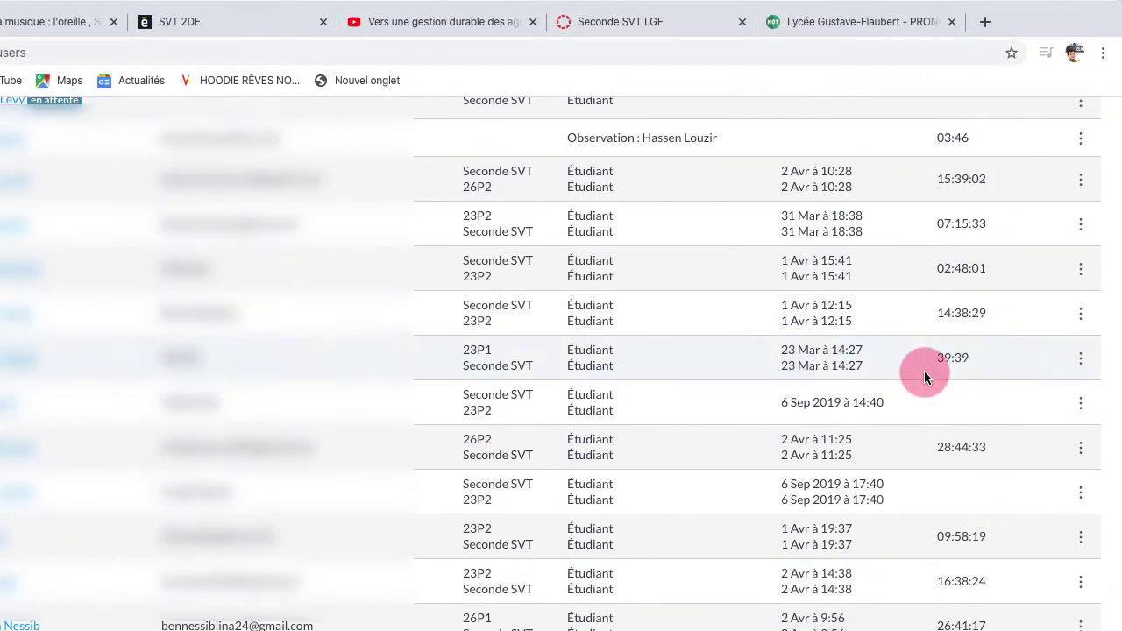
scroll(921, 375, "down", 3)
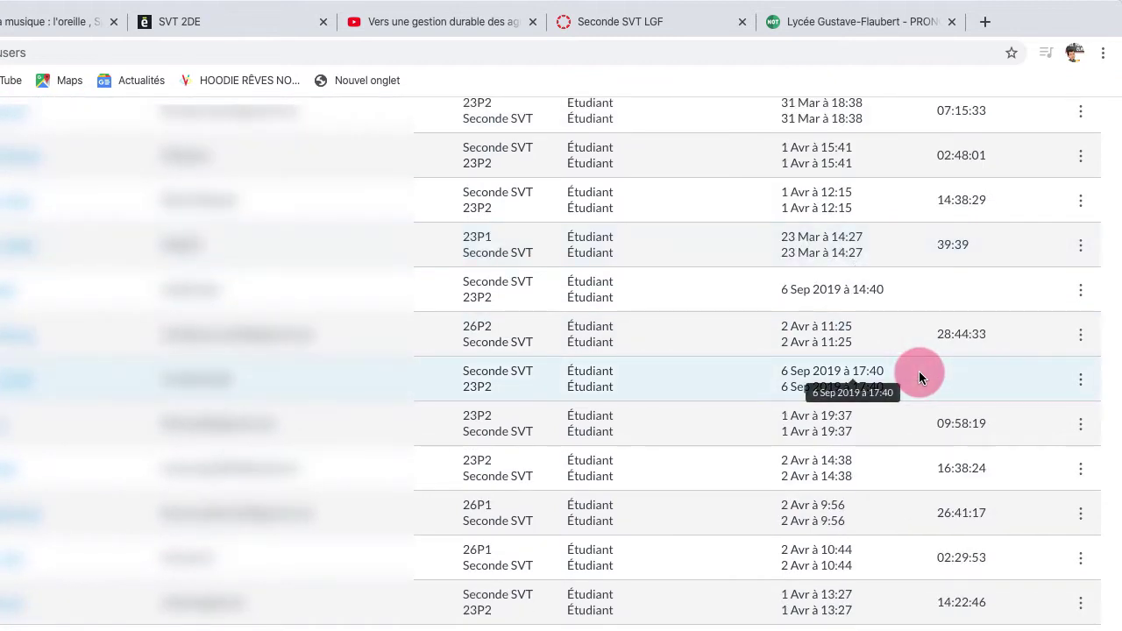
scroll(916, 375, "down", 3)
scroll(915, 369, "down", 3)
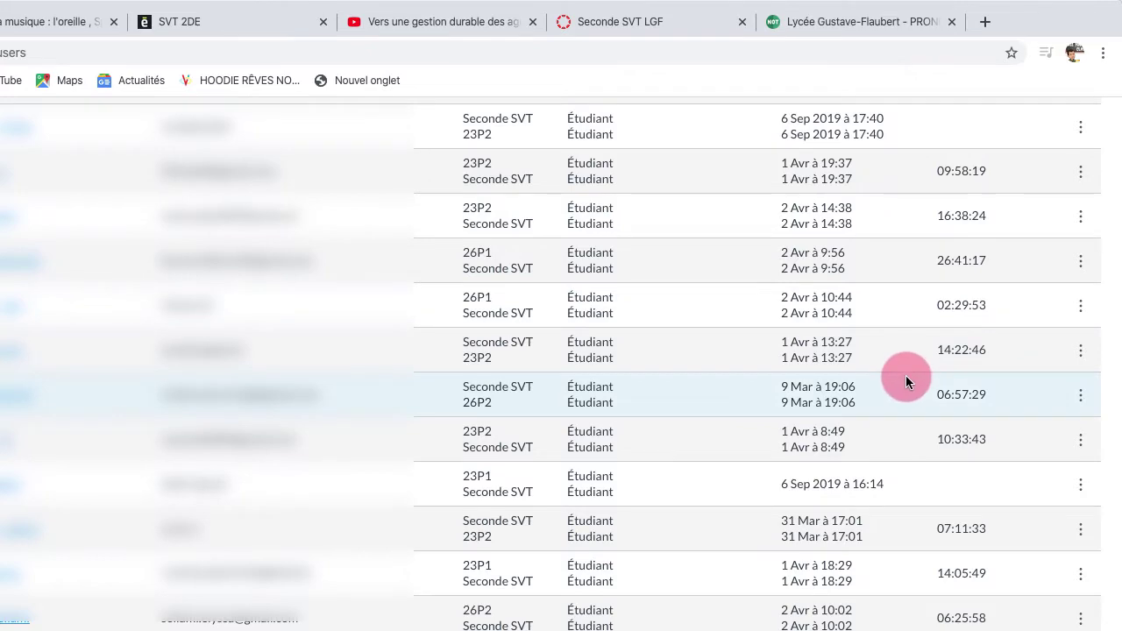
scroll(906, 375, "up", 2)
scroll(907, 375, "up", 2)
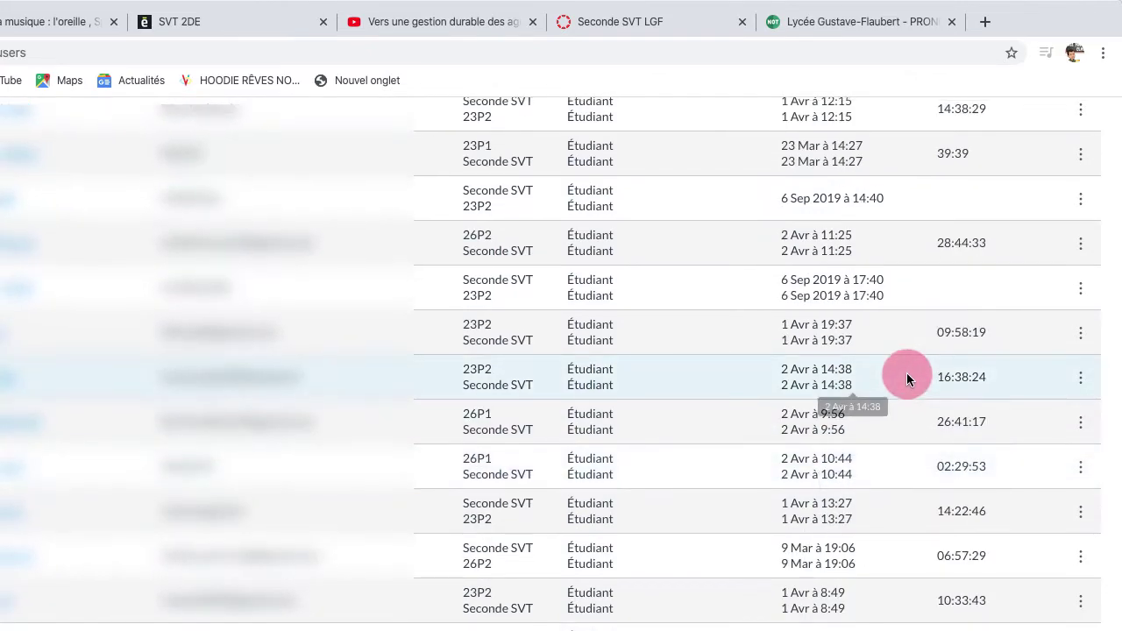
scroll(907, 379, "up", 10)
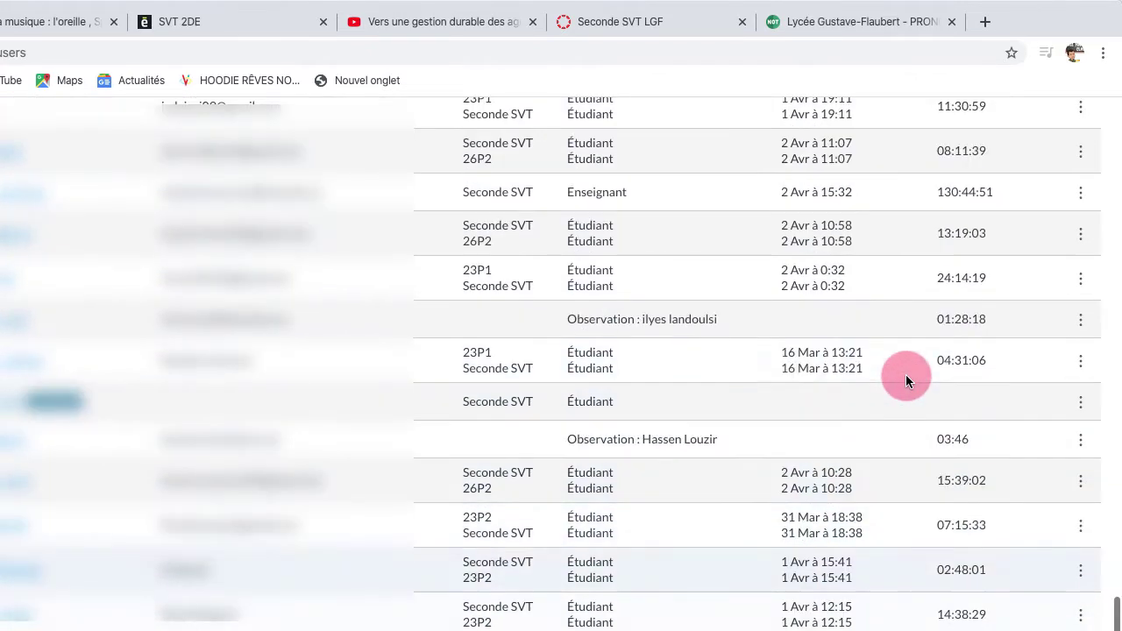
scroll(905, 375, "up", 7)
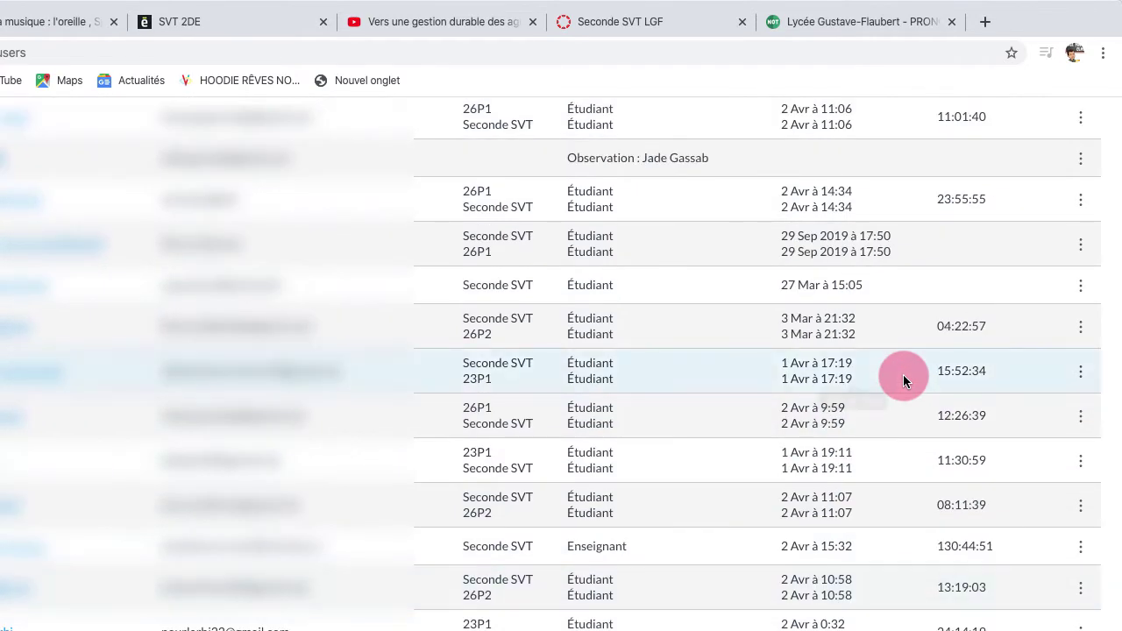
scroll(903, 379, "up", 7)
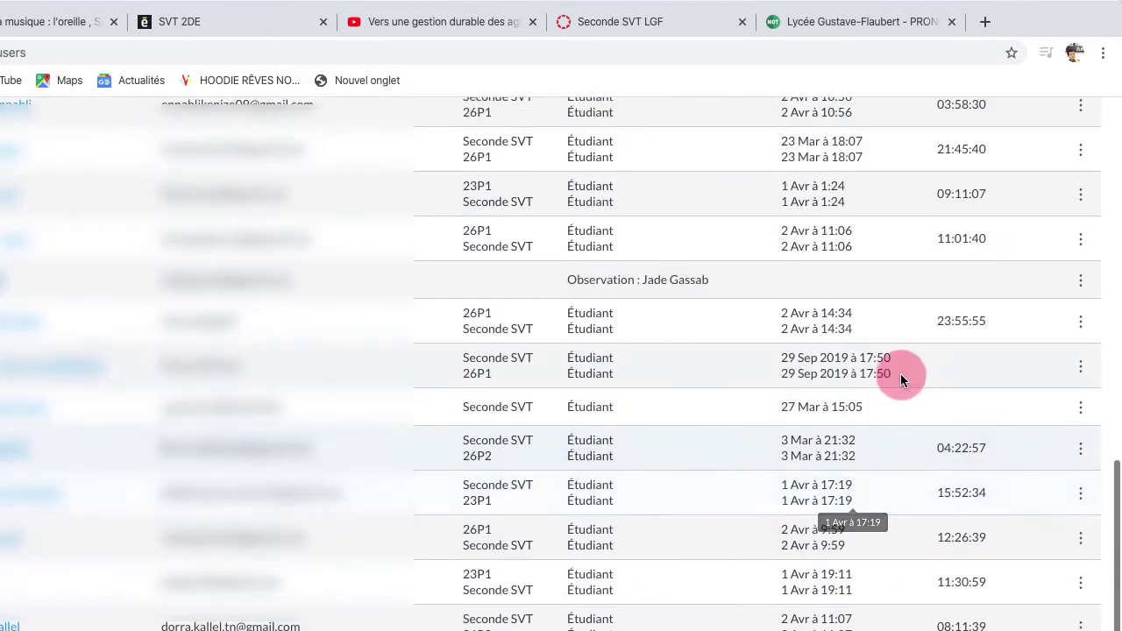
scroll(901, 377, "up", 20)
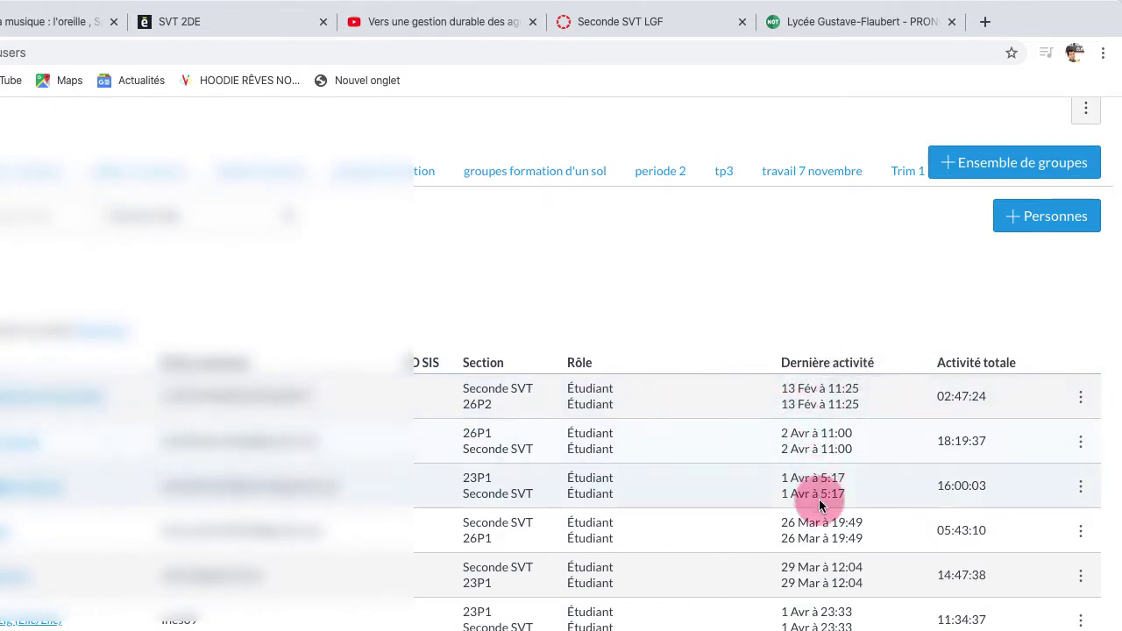
scroll(824, 368, "down", 10)
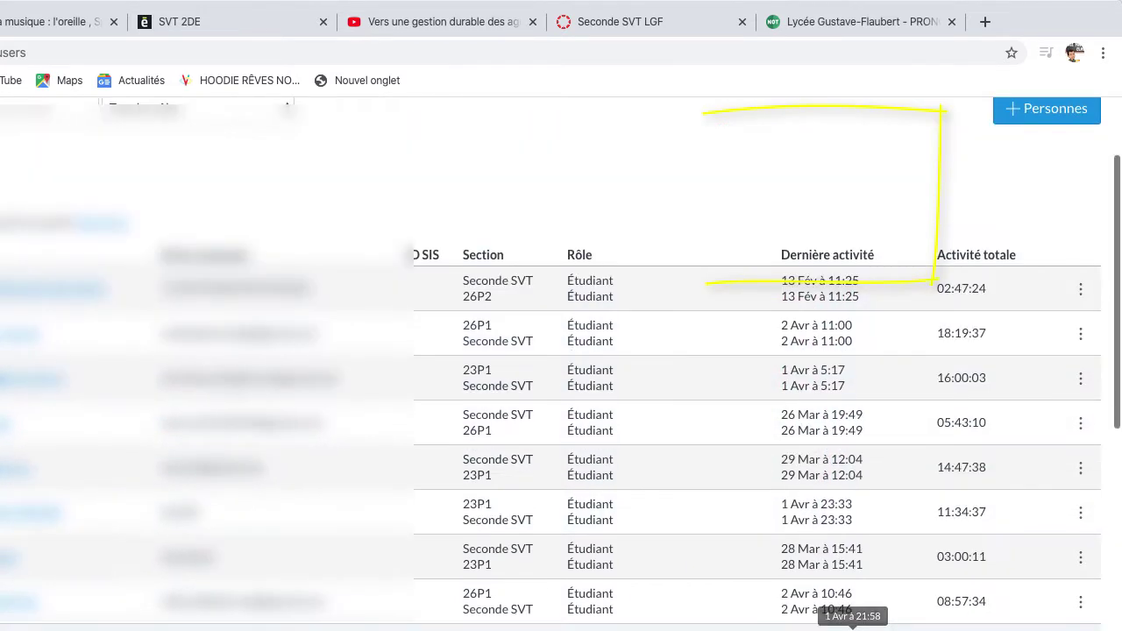
scroll(561, 369, "down", 2)
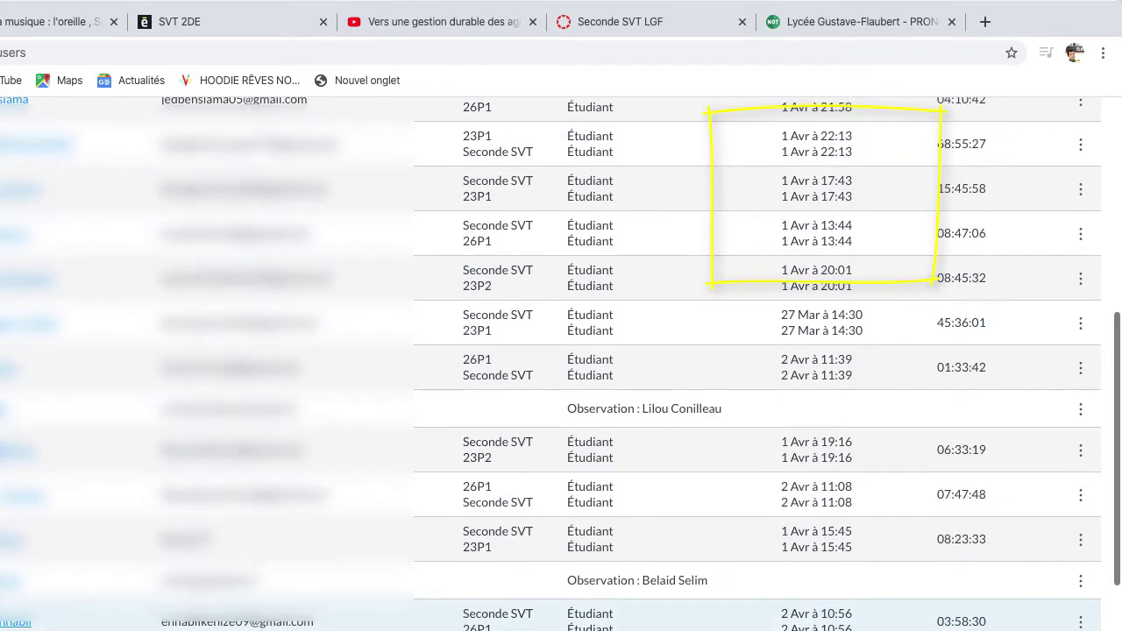
scroll(561, 369, "up", 12)
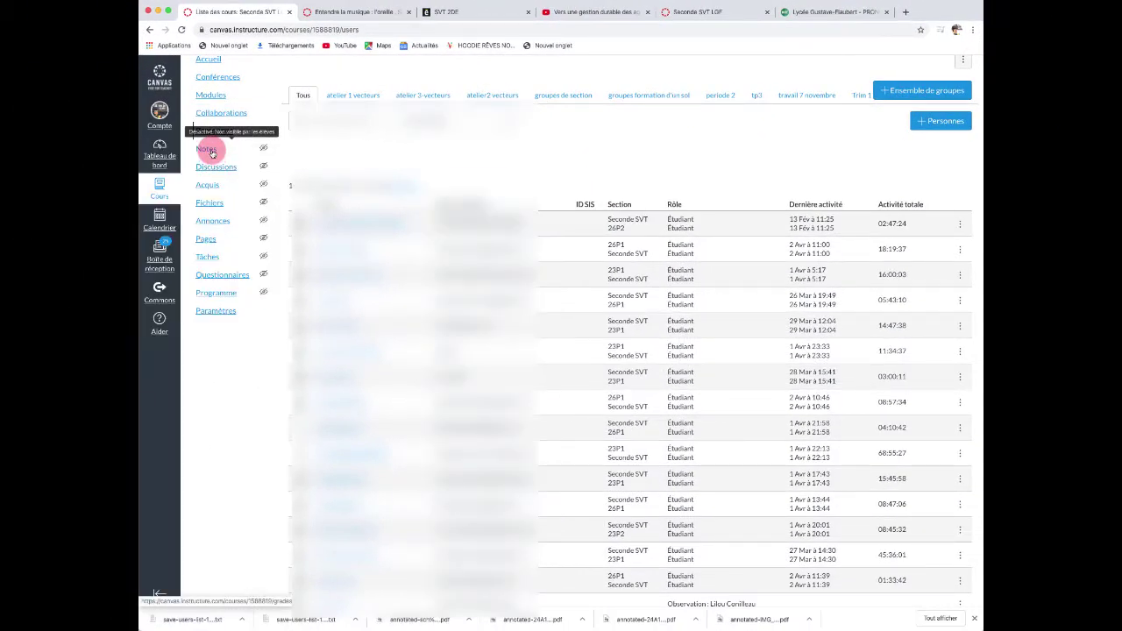
Open the course gradebook and arrange its assignment columns by module, from last to first
left_click(211, 153)
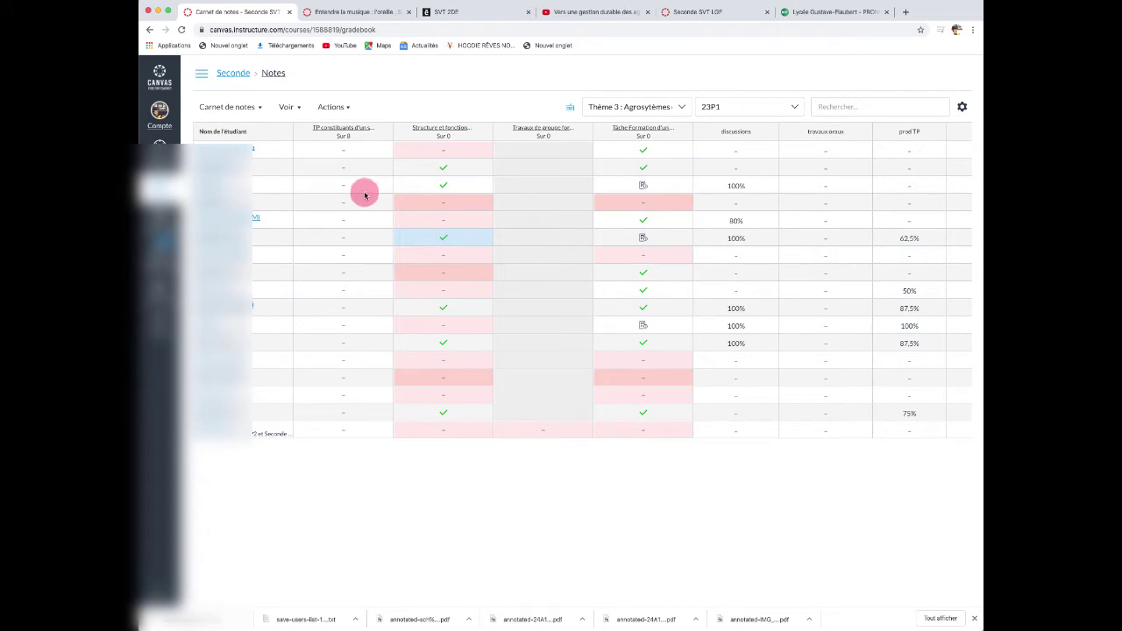
left_click(237, 107)
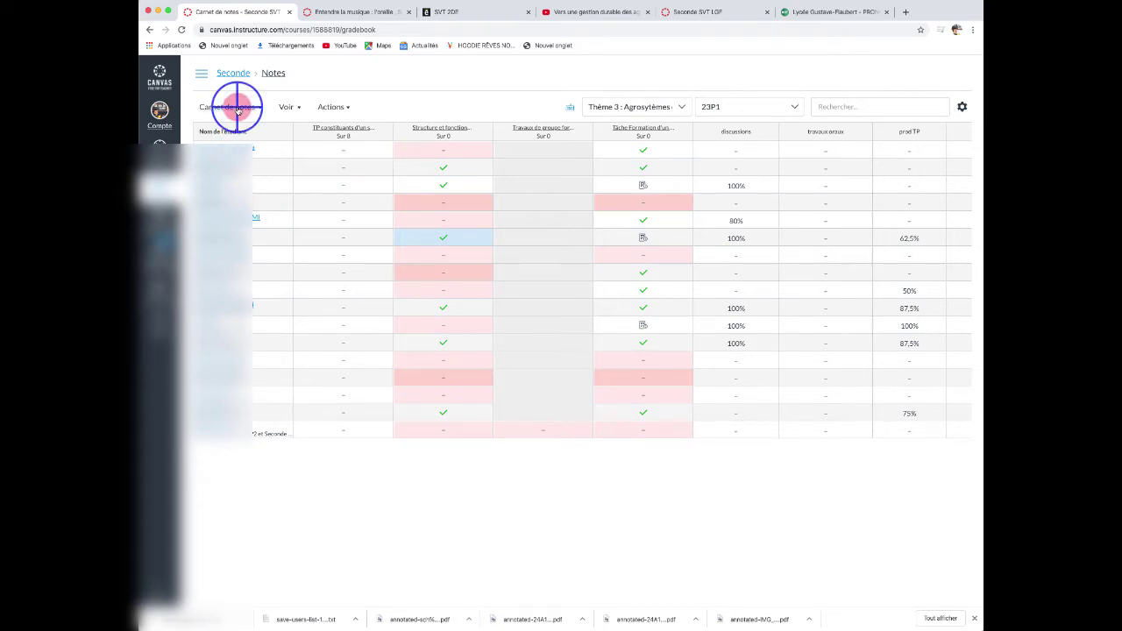
left_click(237, 107)
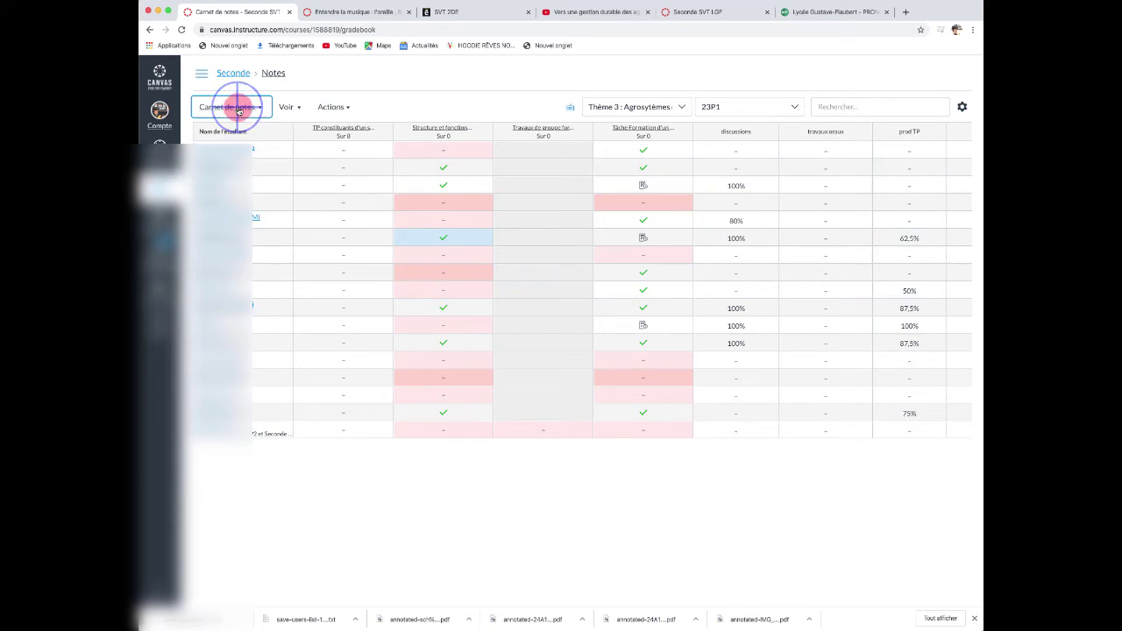
left_click(286, 107)
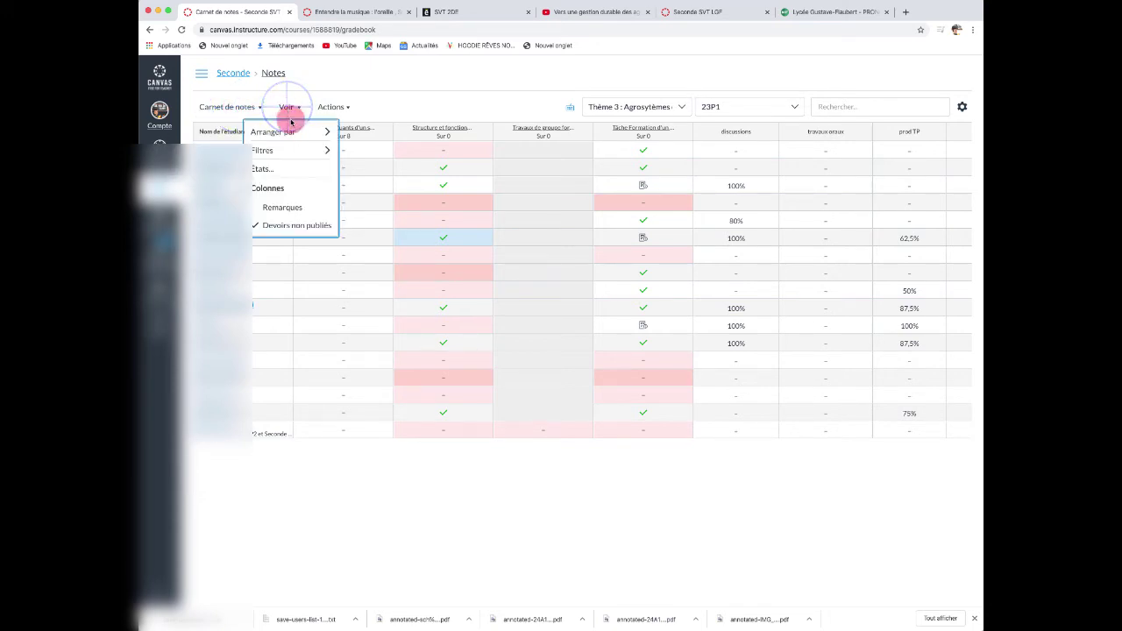
left_click(292, 133)
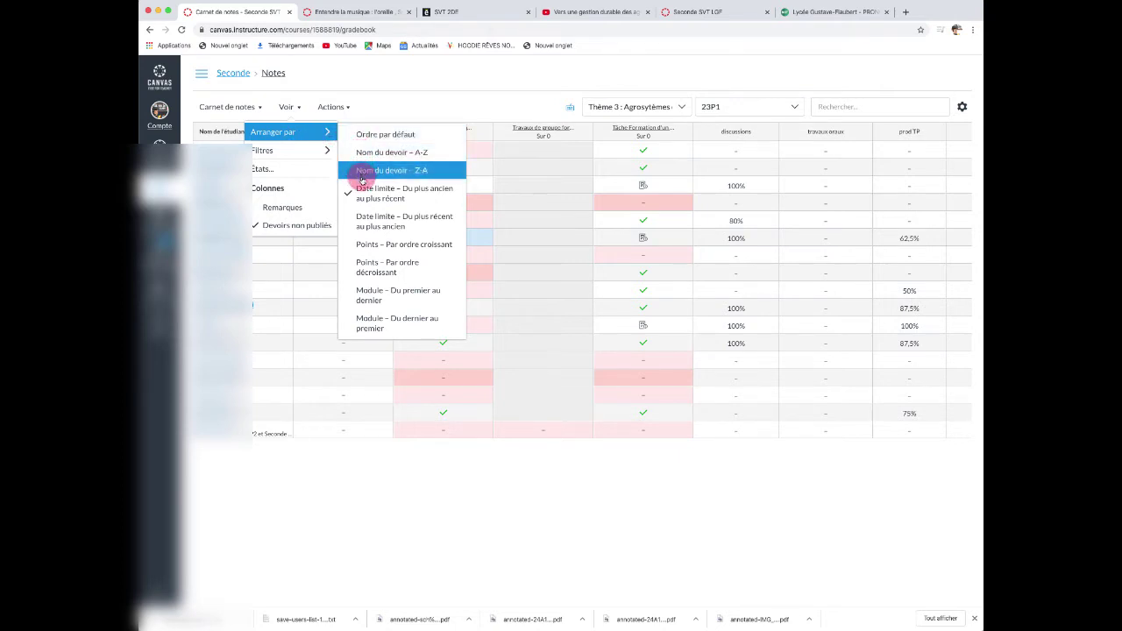
left_click(385, 327)
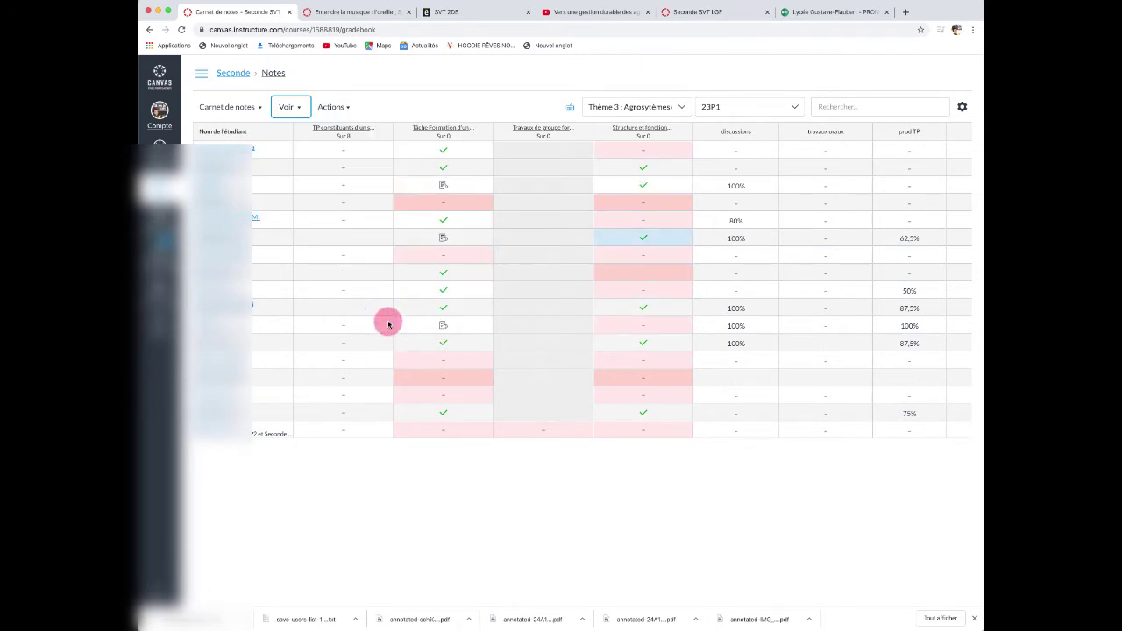
Set the gradebook's module filter to Tous les modules
left_click(591, 107)
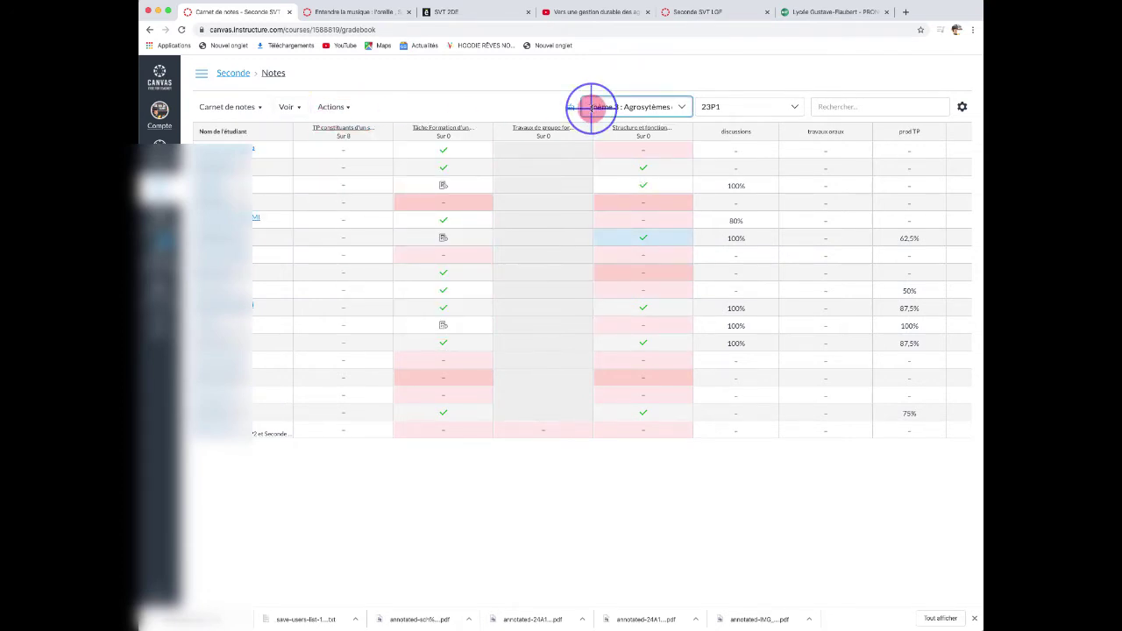
scroll(629, 155, "up", 5)
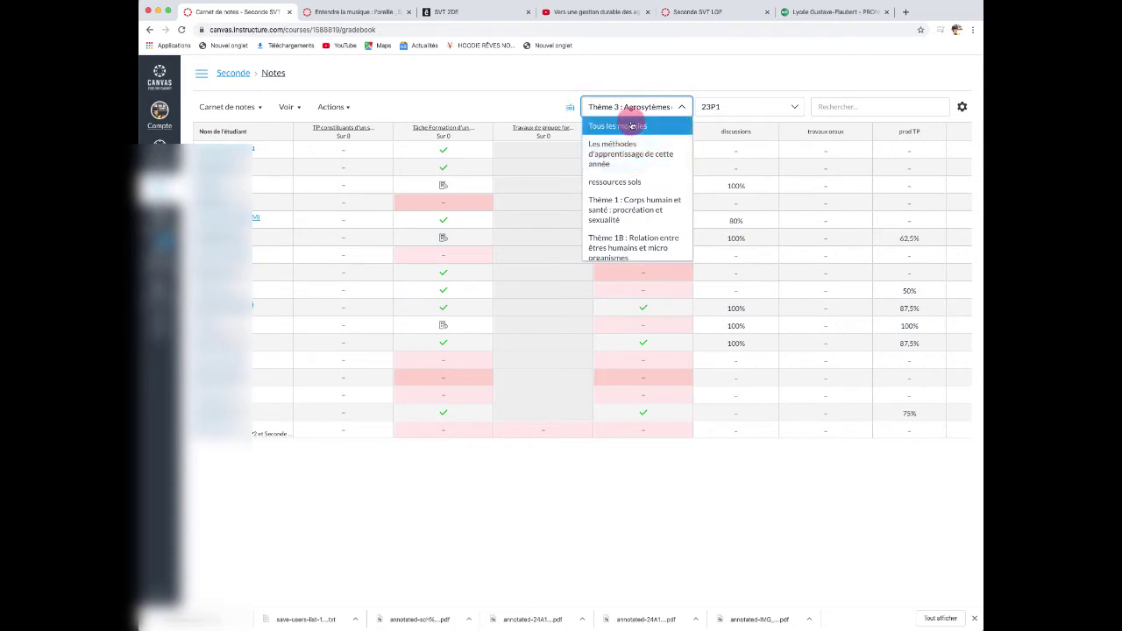
left_click(632, 127)
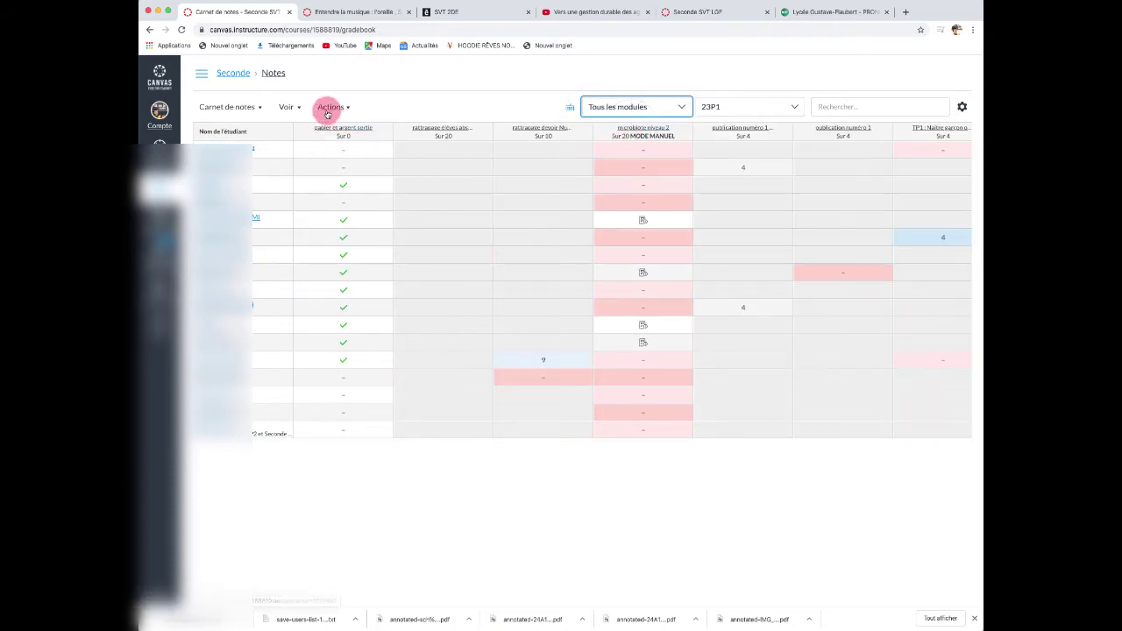
Arrange the gradebook's assignment columns by due date, from most recent to oldest
left_click(295, 109)
mouse_move(301, 130)
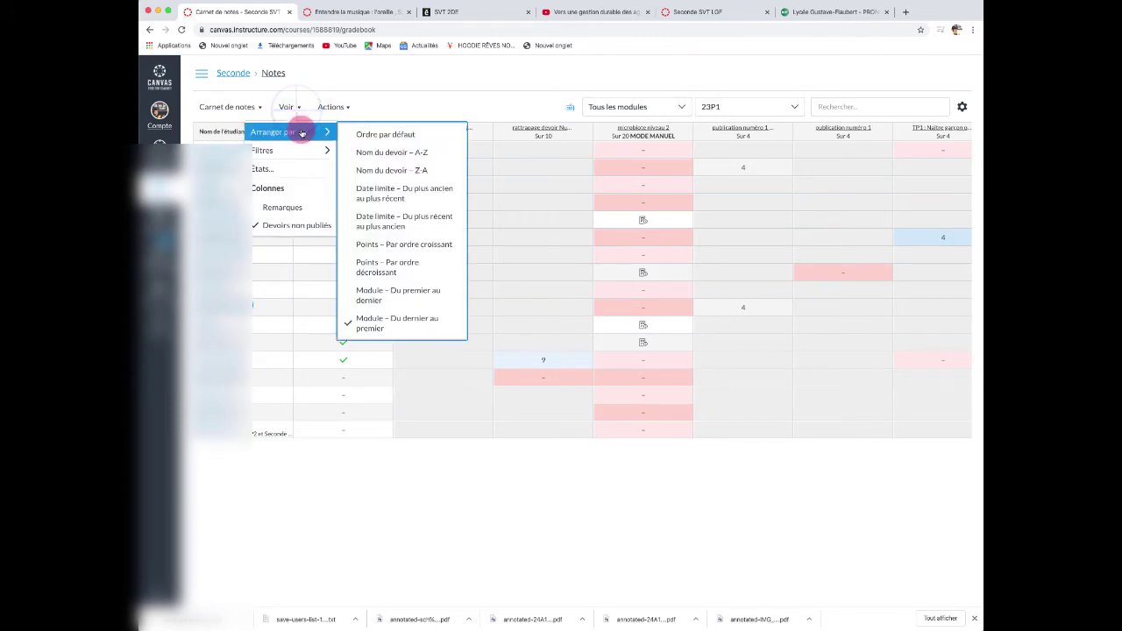
left_click(387, 189)
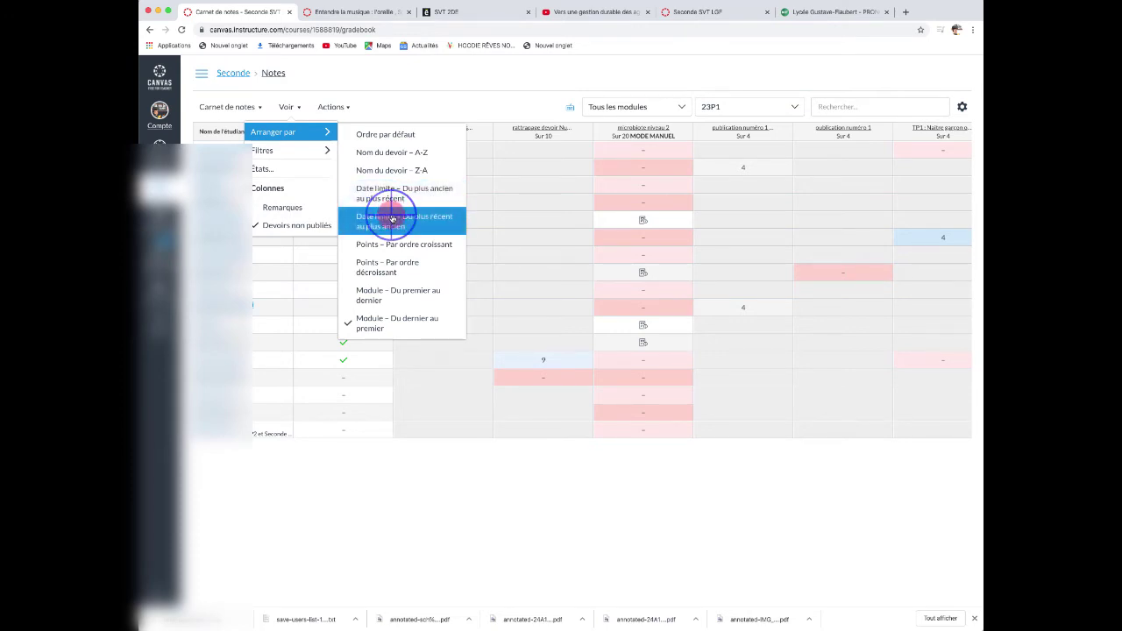
left_click(392, 219)
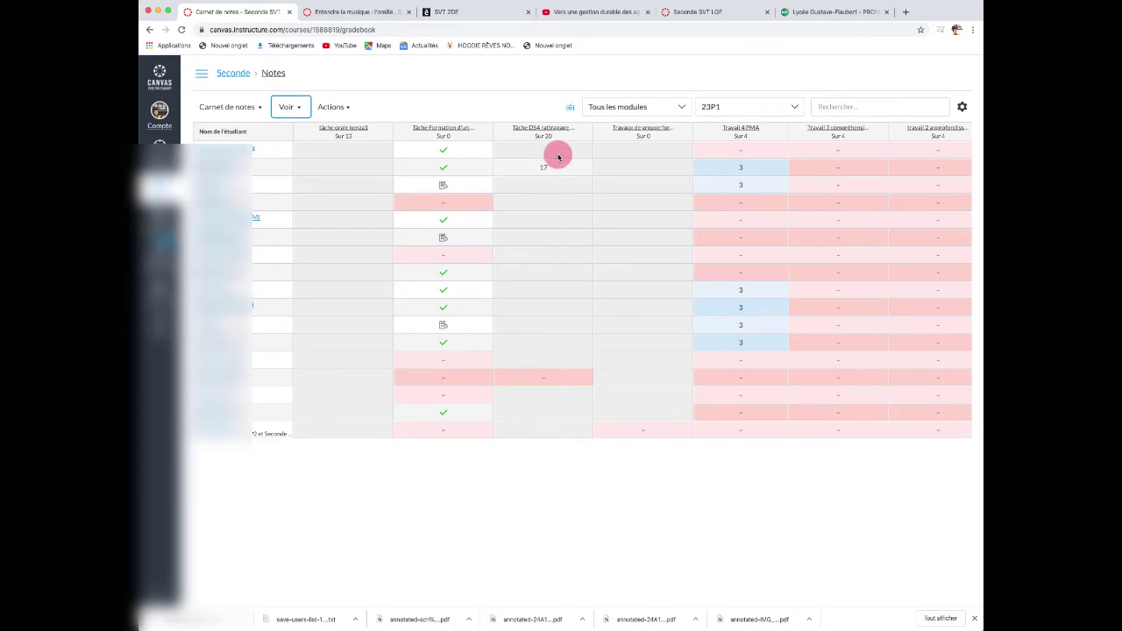
Filter the gradebook to the module Thème 3 : Agrosytèmes et développement durable
left_click(607, 112)
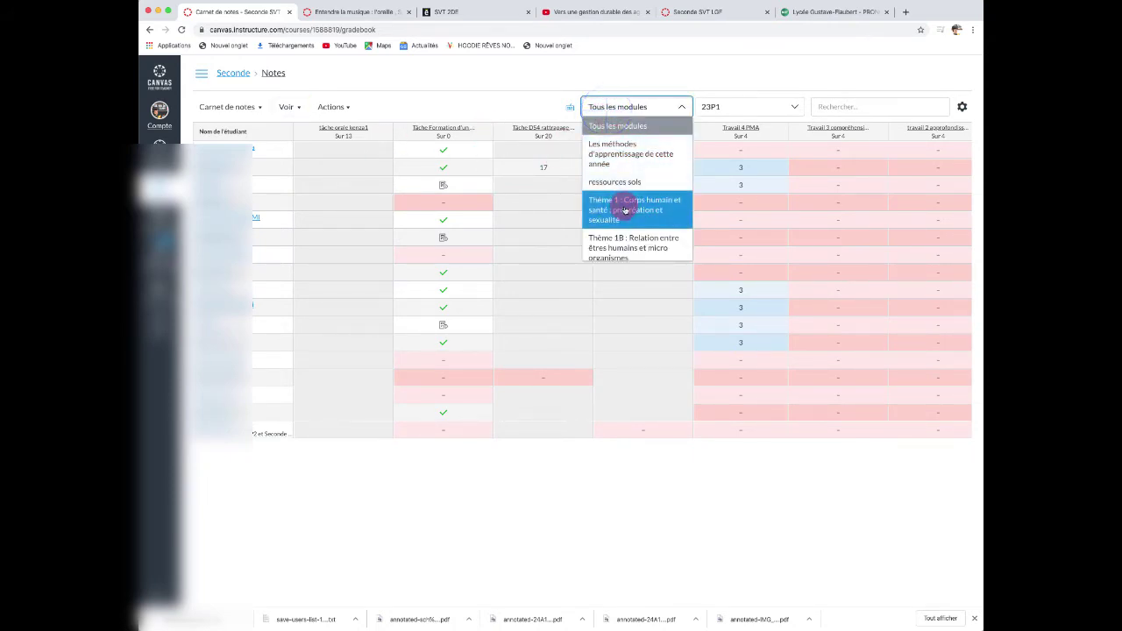
scroll(624, 211, "down", 1)
scroll(626, 214, "down", 1)
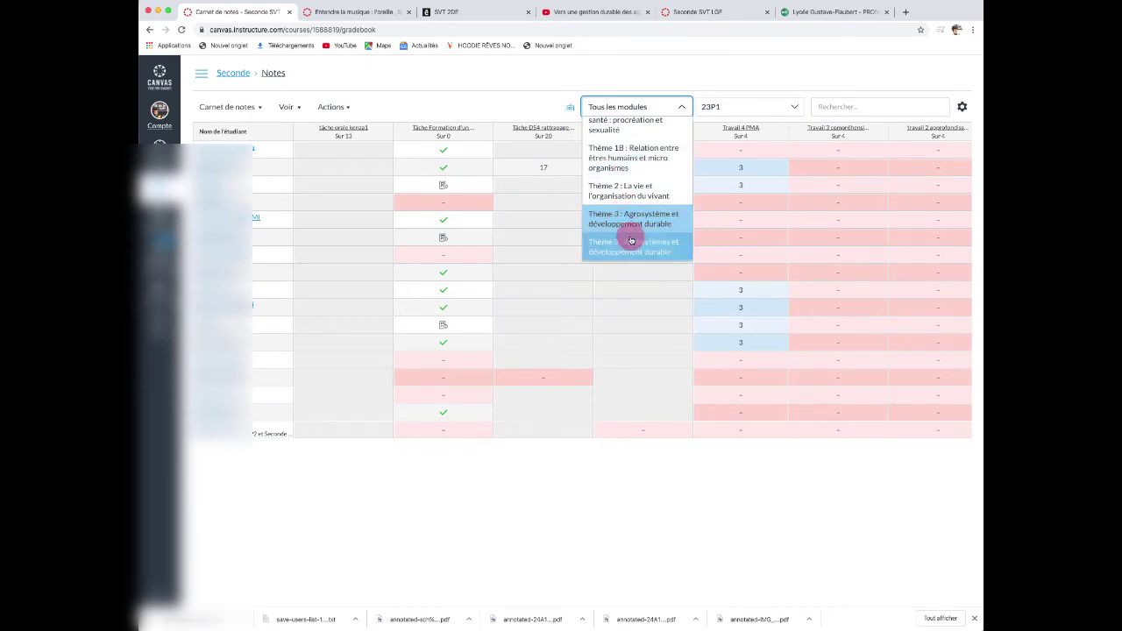
left_click(631, 244)
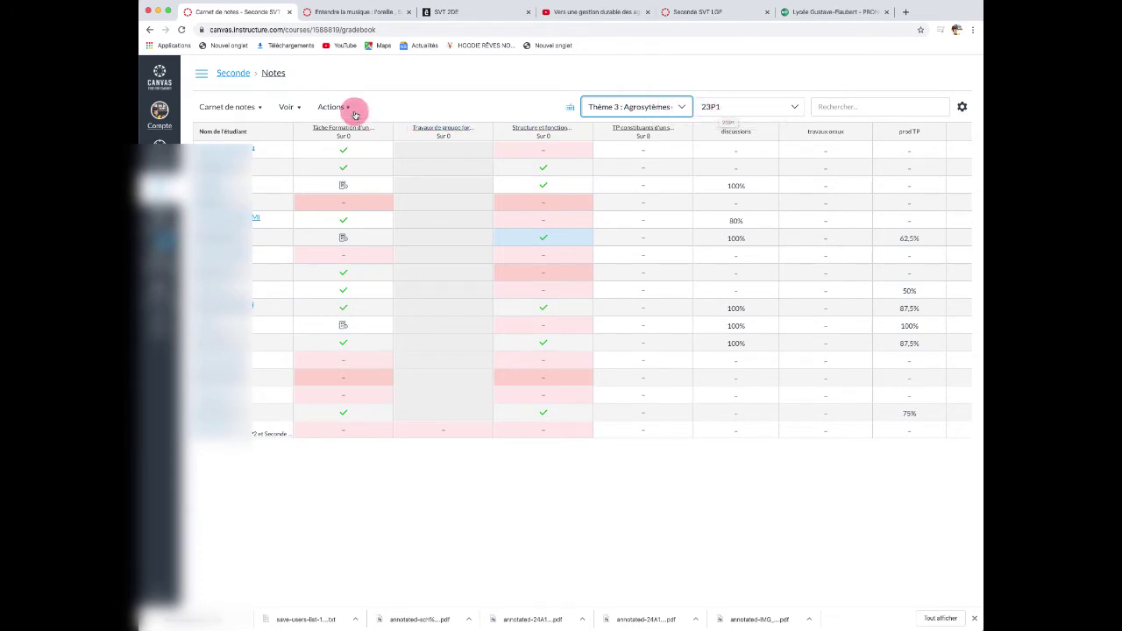
Review the gradebook's available filter types and select section 23P1 in the section filter
left_click(289, 107)
mouse_move(298, 153)
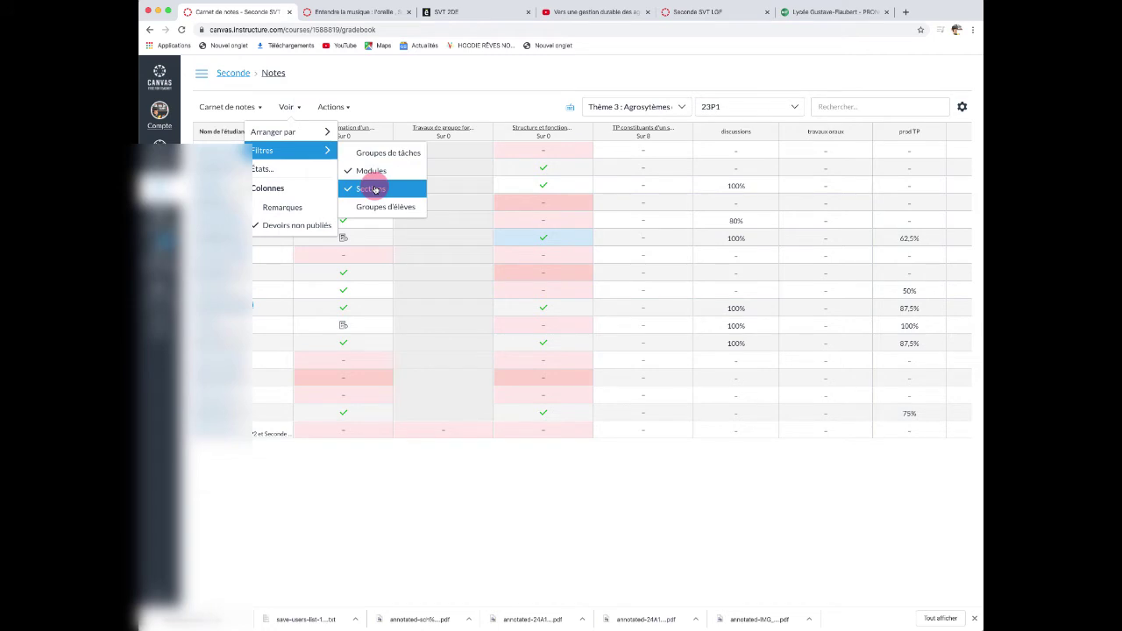
left_click(732, 107)
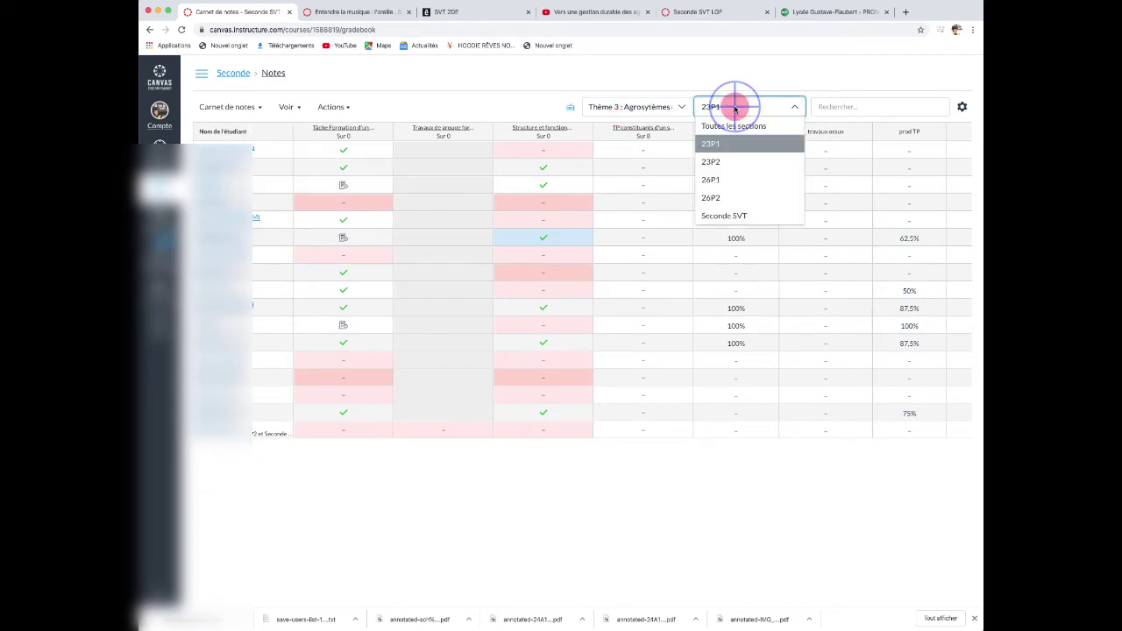
left_click(722, 144)
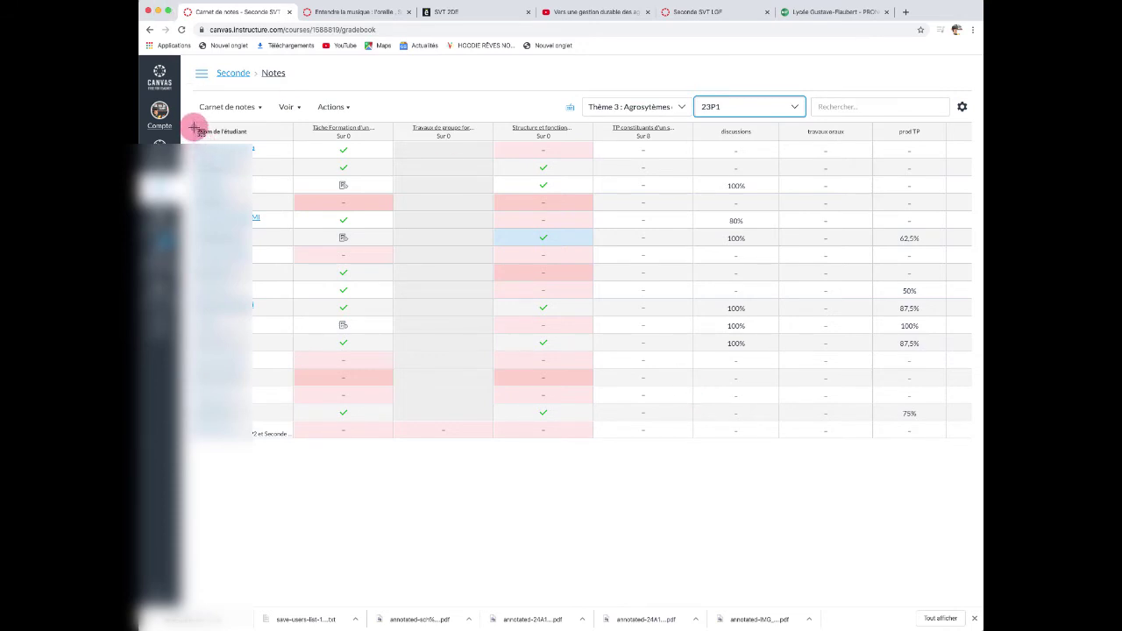
Capture a screenshot of section 23P1's student and assignment table, and check the gradebook's import and export options
left_click_drag(194, 124, 696, 431)
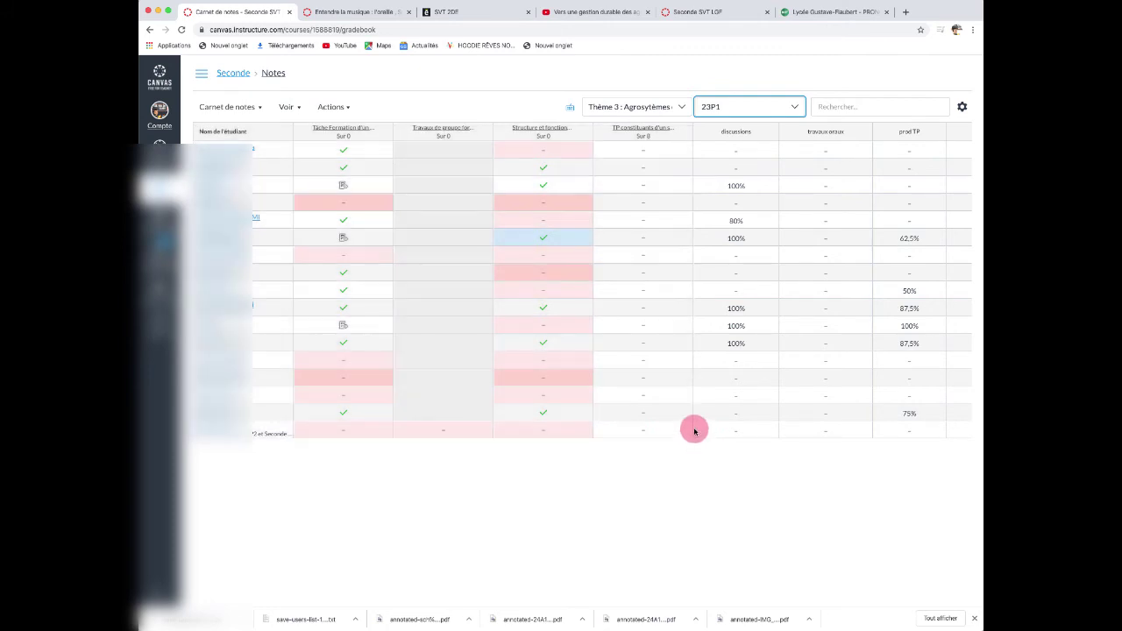
left_click(333, 107)
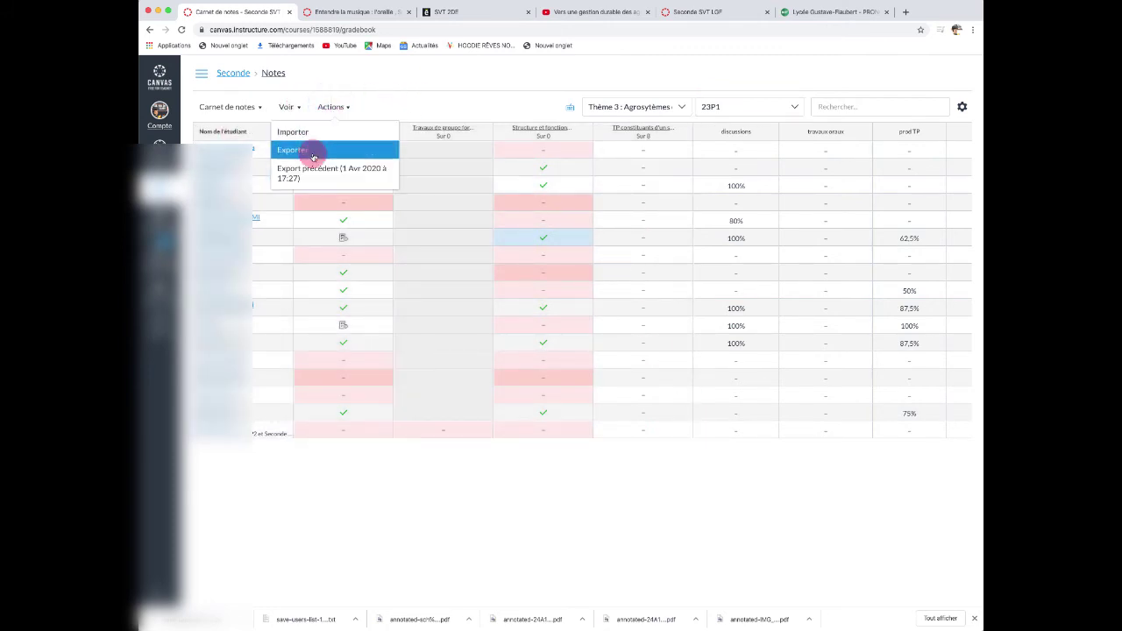
left_click(424, 107)
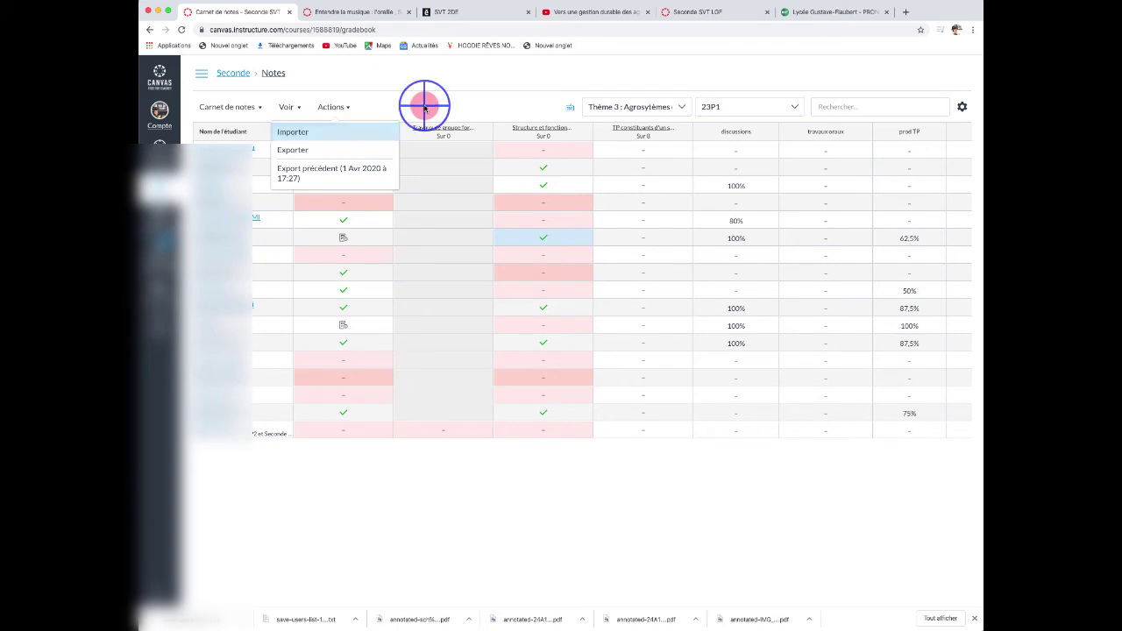
Filter the gradebook to section 23P2 and capture a screenshot of its student and assignment table
left_click(727, 106)
left_click(729, 162)
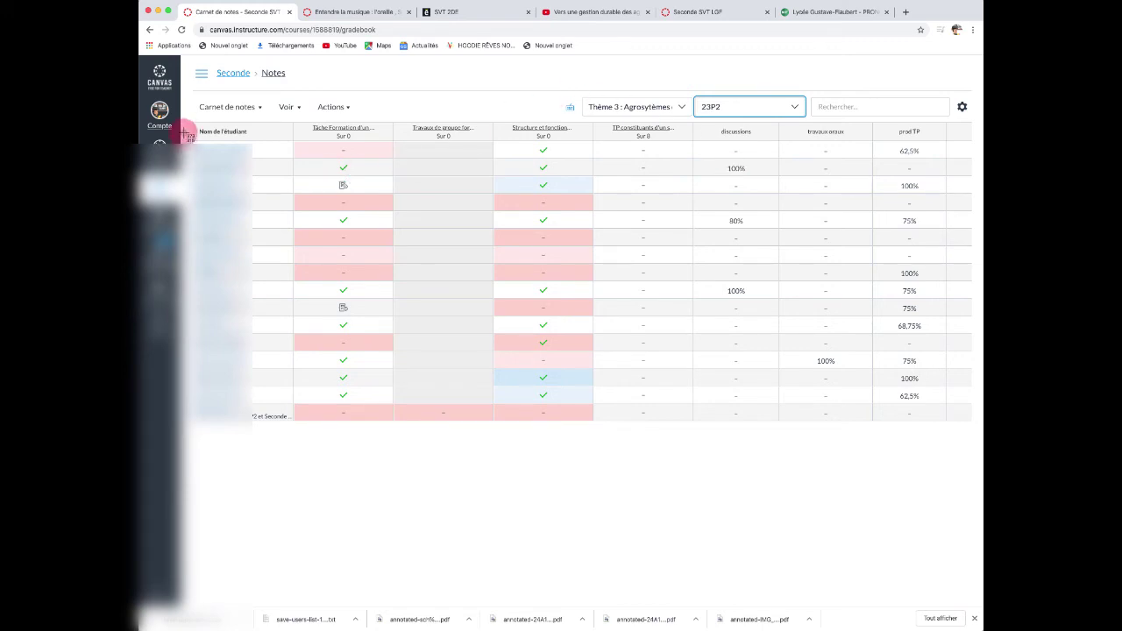
left_click_drag(191, 117, 706, 416)
Filter the gradebook to section 26P1 and capture a screenshot of its student and assignment table
left_click(729, 109)
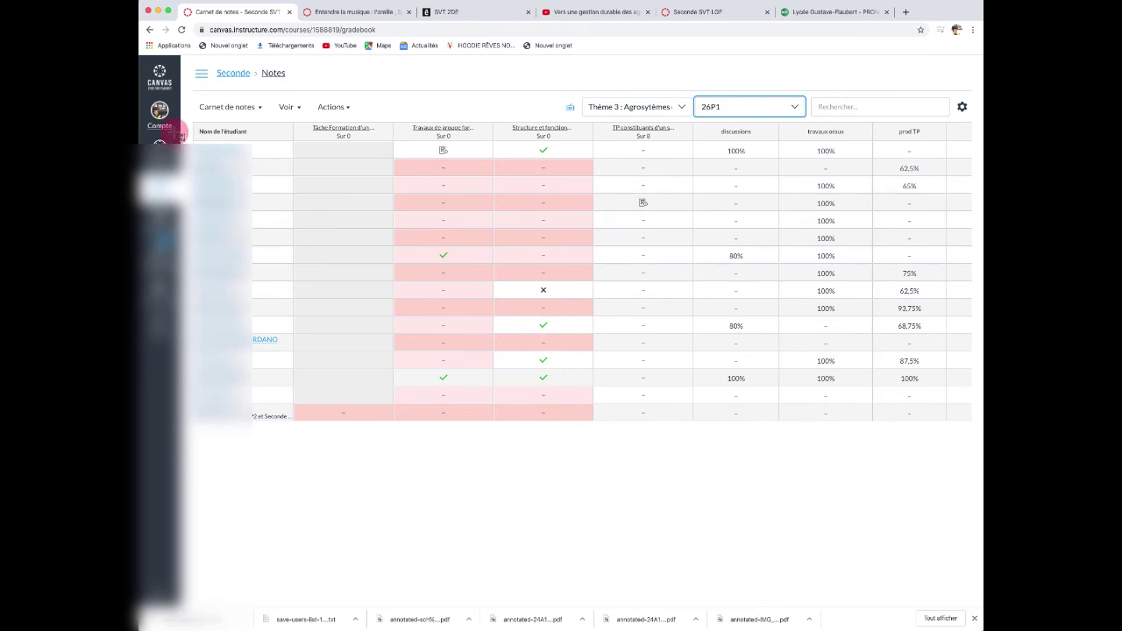
left_click_drag(191, 122, 697, 422)
Filter the gradebook to section 26P2 and capture a screenshot of its student and assignment table
left_click(782, 113)
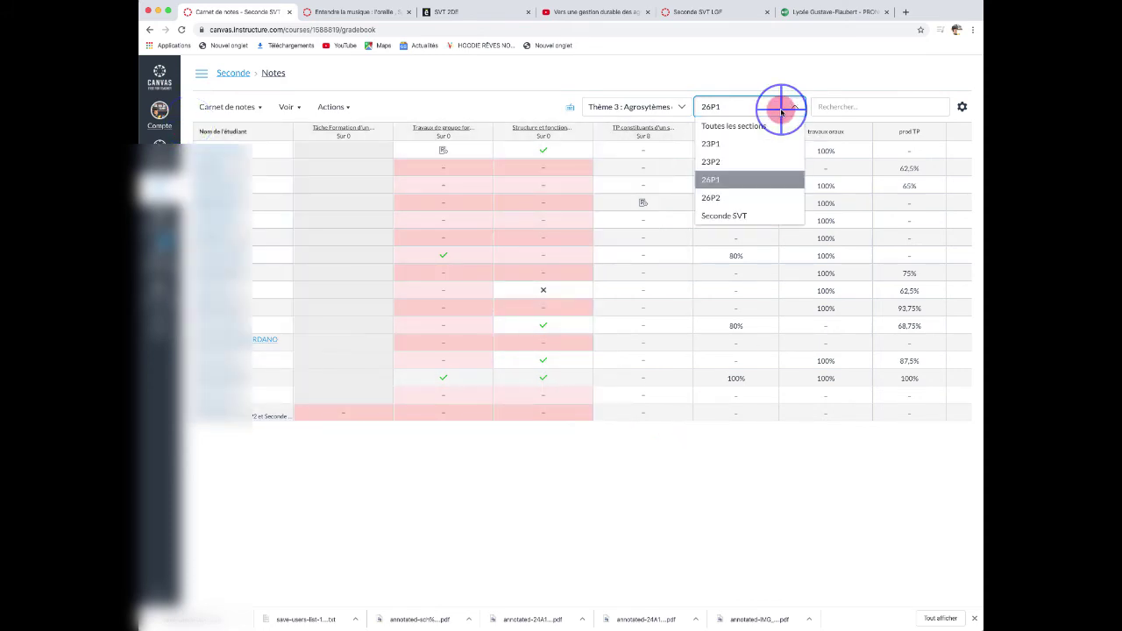
left_click(760, 203)
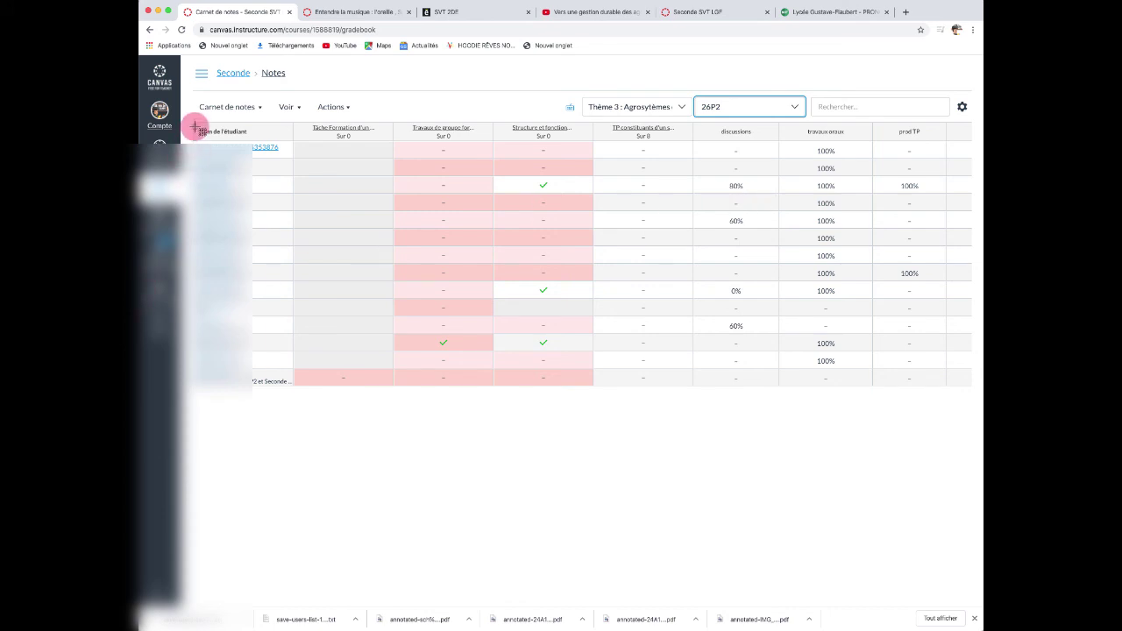
mouse_move(196, 105)
left_mouse_down()
mouse_move(294, 348)
mouse_move(695, 395)
left_mouse_up()
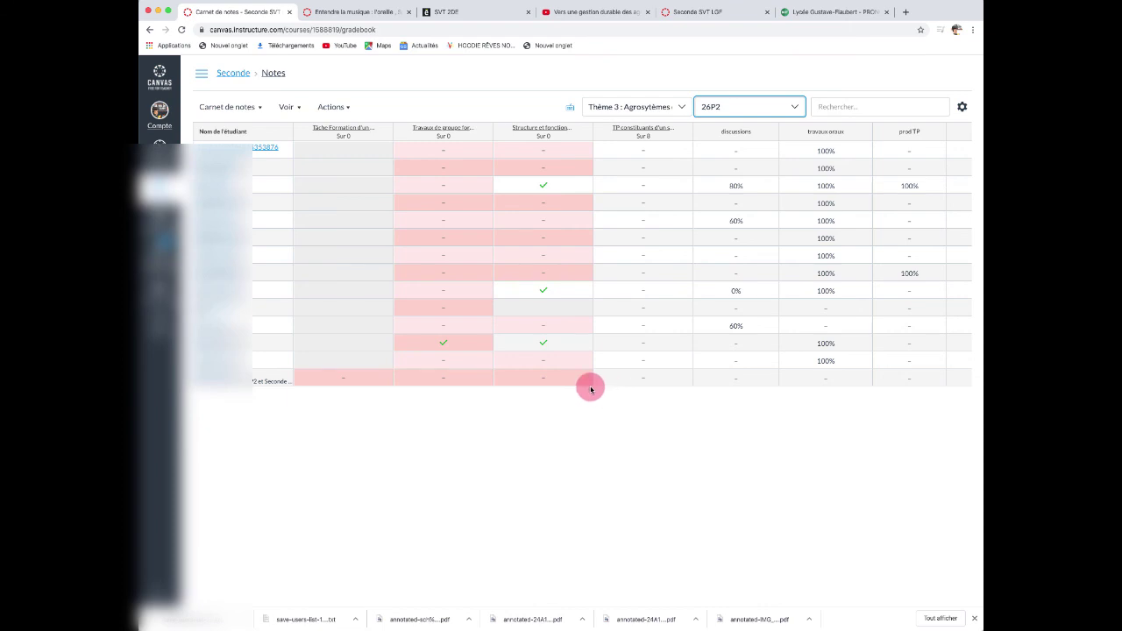